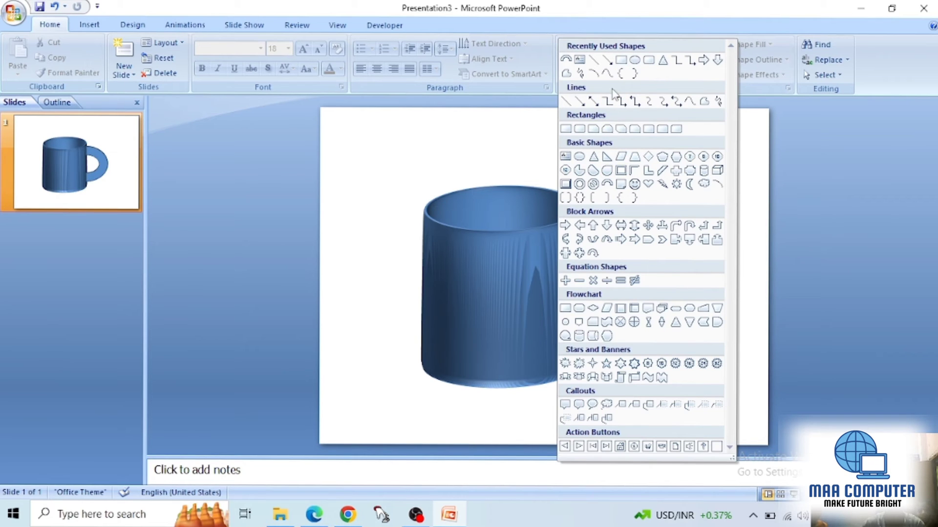
Step: Draw a large ellipse over the mug and move it up across the mug's upper body
left_click(635, 60)
mouse_move(390, 200)
left_mouse_down()
mouse_move(444, 279)
mouse_move(638, 430)
left_mouse_up()
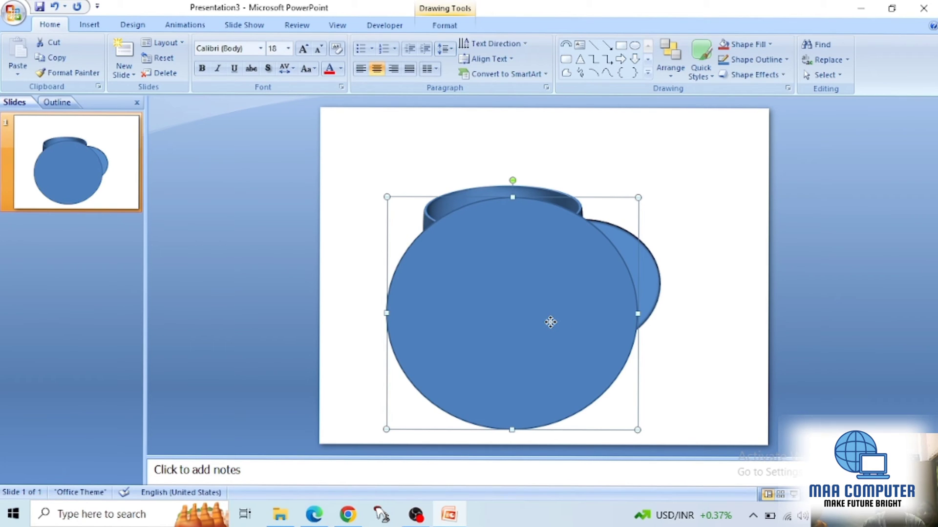
left_click_drag(551, 322, 479, 230)
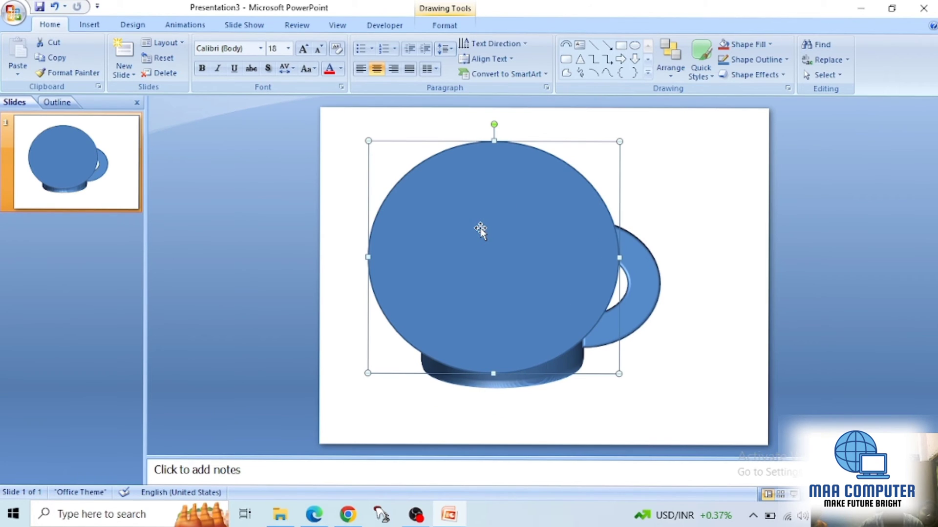
Step: Tilt the ellipse into a flat disc with the parallel 3-D rotation preset of X 306.5°, Y 301.3°, Z 57.6°
right_click(448, 233)
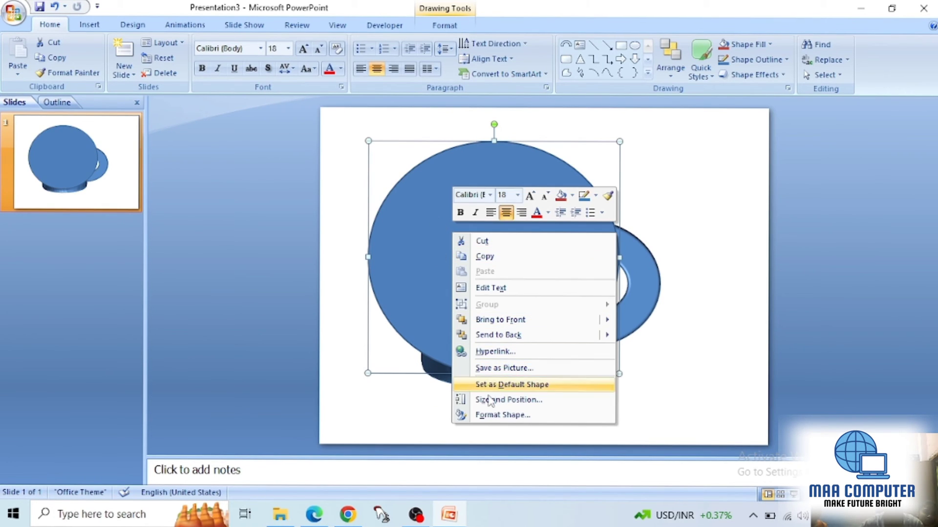
left_click(492, 414)
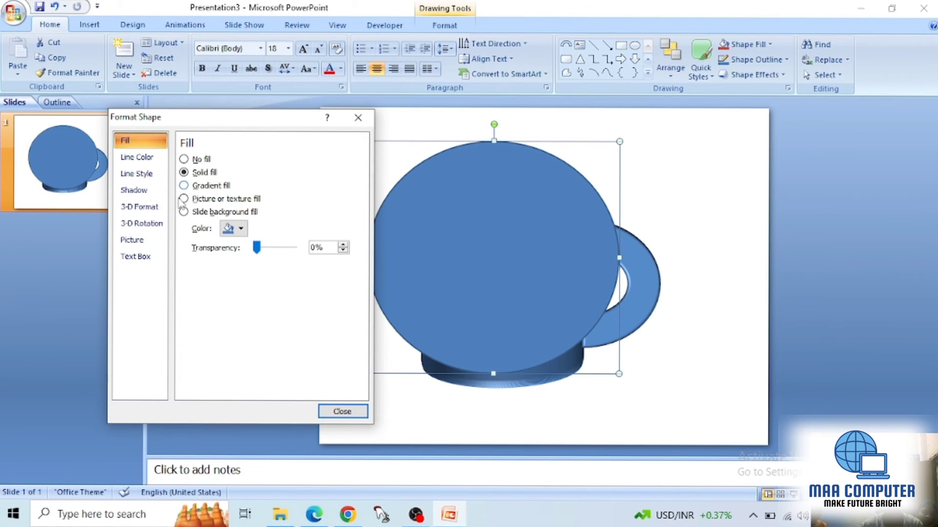
left_click(141, 223)
left_click(246, 166)
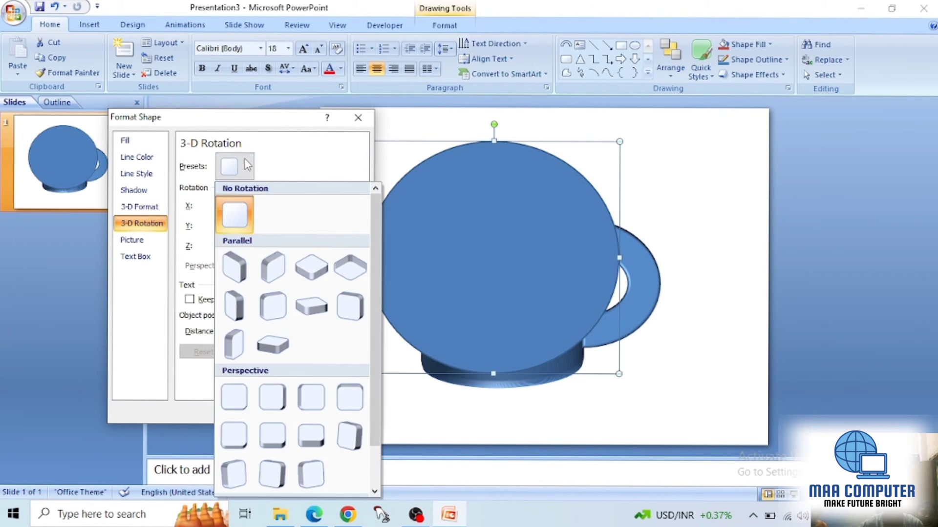
left_click(310, 302)
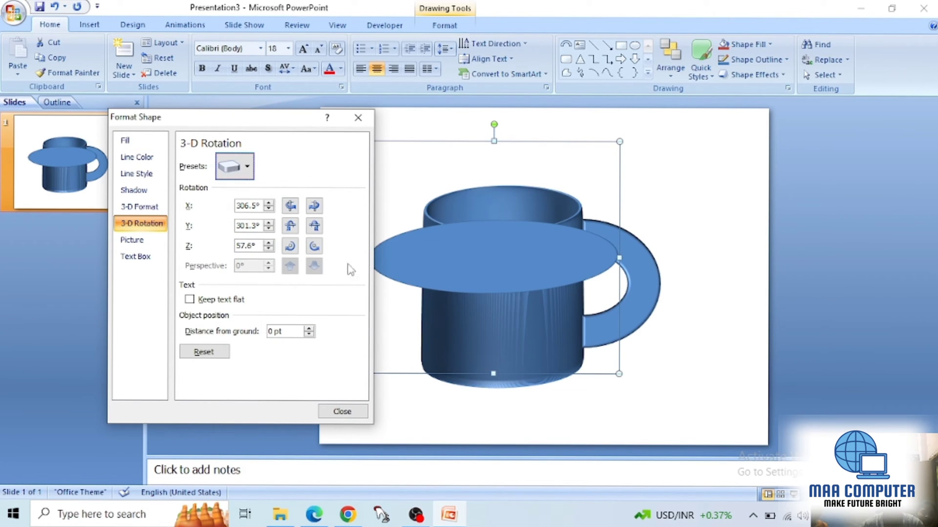
Step: Give the disc the first bevel style on both its top and bottom, each 6 pt wide and 6 pt high
left_click(159, 208)
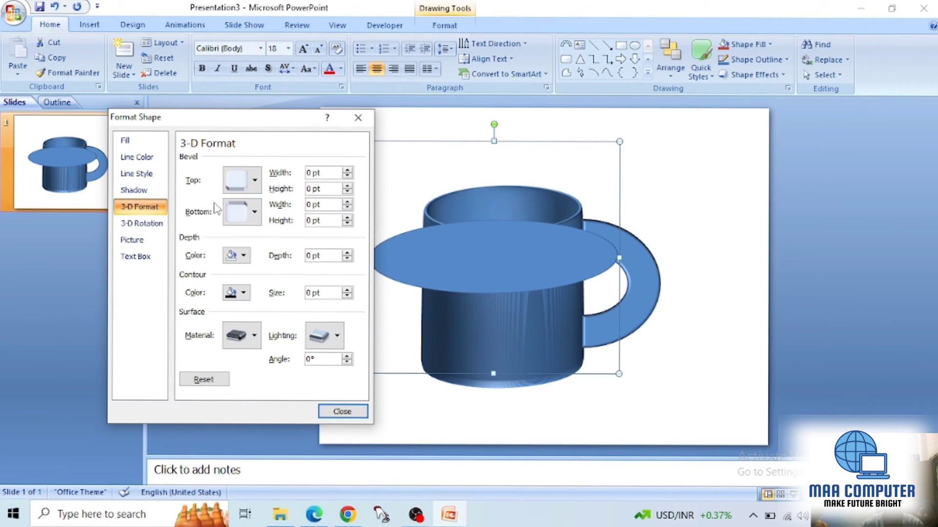
left_click(260, 179)
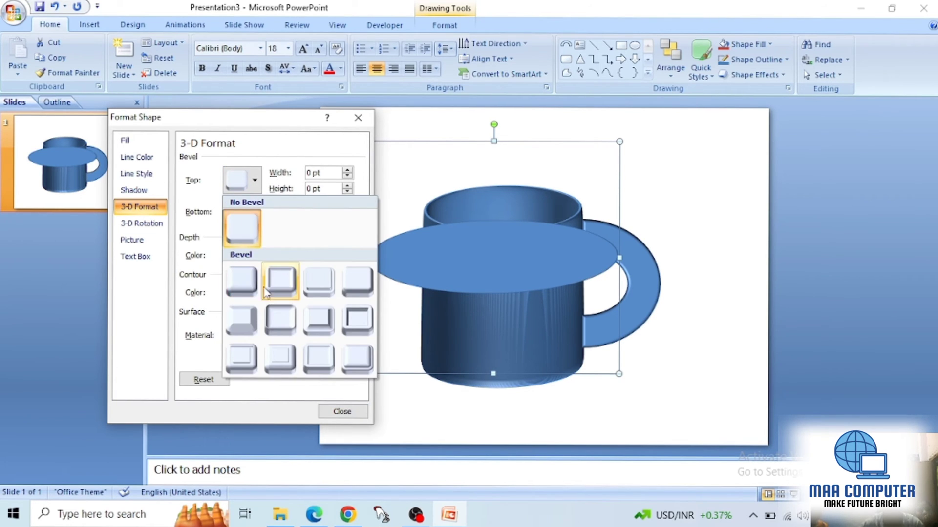
left_click(242, 281)
left_click(262, 220)
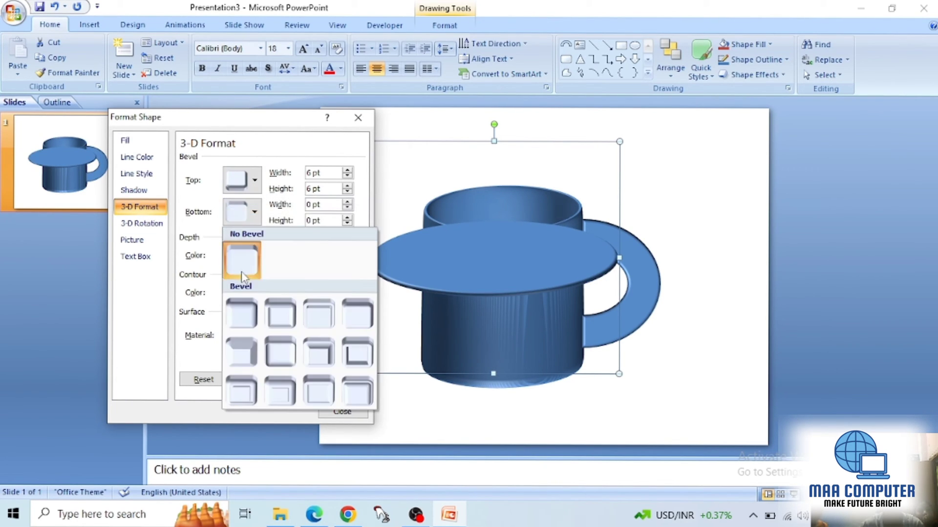
left_click(249, 308)
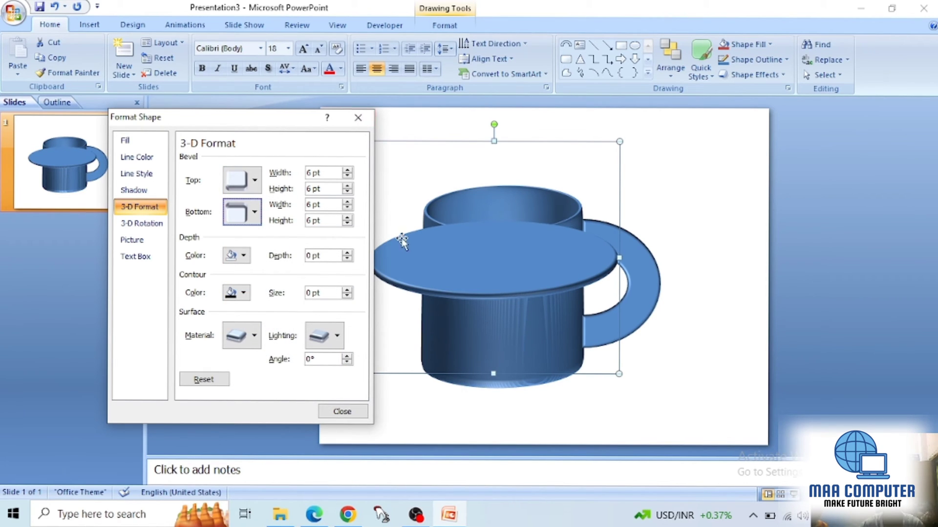
left_click(364, 122)
Step: Move the disc down over the mug's lower body and send it to the back
left_click_drag(456, 236, 470, 308)
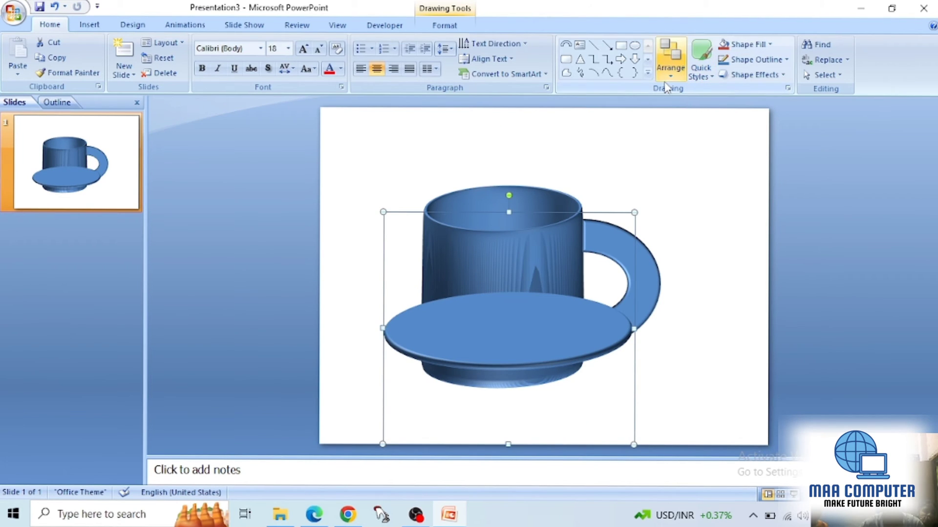
left_click(671, 62)
left_click(688, 123)
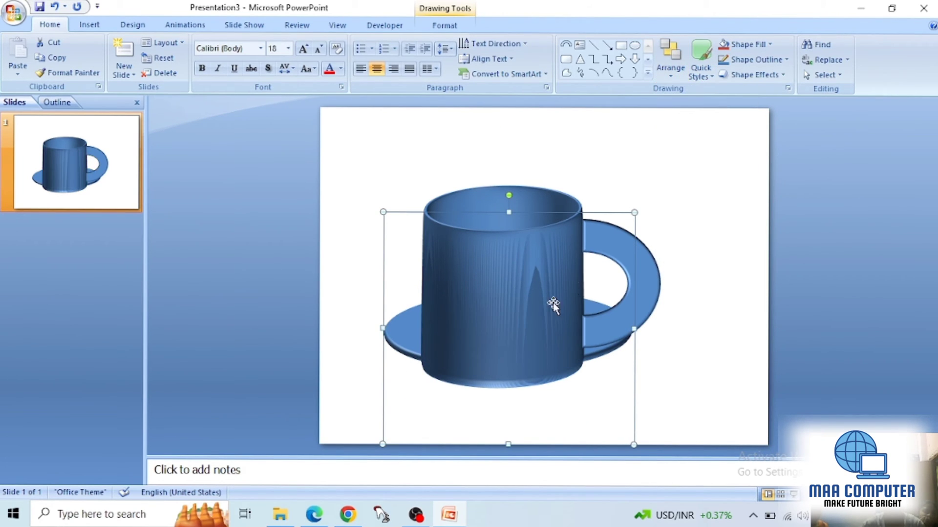
Step: Nudge the saucer disc down and slightly left so the mug's base sits on it
key("Down")
key("Down")
key("Down")
key("Down")
key("Down")
key("Down")
key("Down")
key("Down")
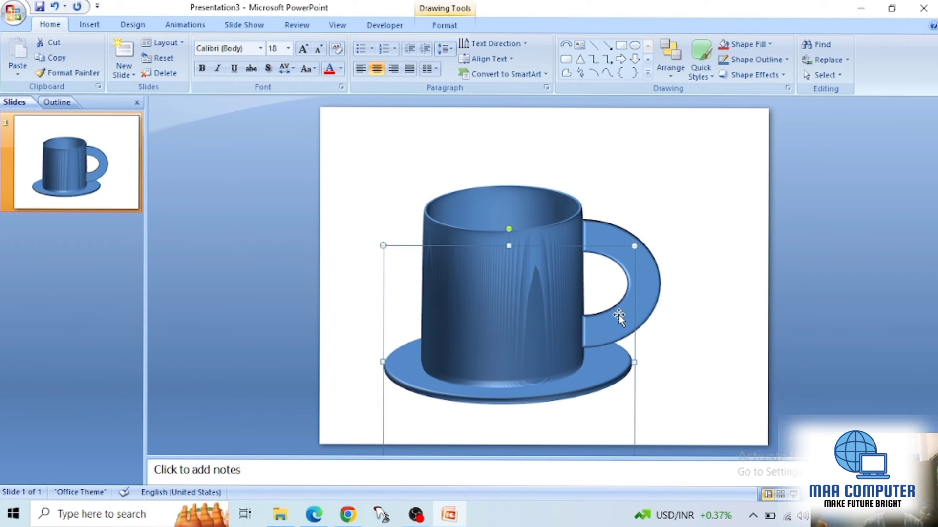
key("Up")
key("Left")
left_click(679, 325)
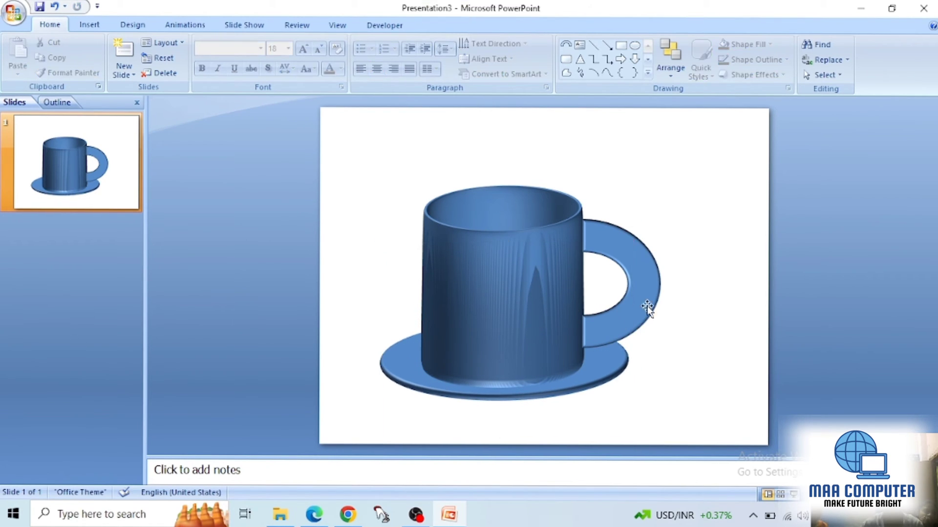
Step: Switch the mug body's outline from a solid line to a gradient line
left_click(558, 264)
right_click(509, 230)
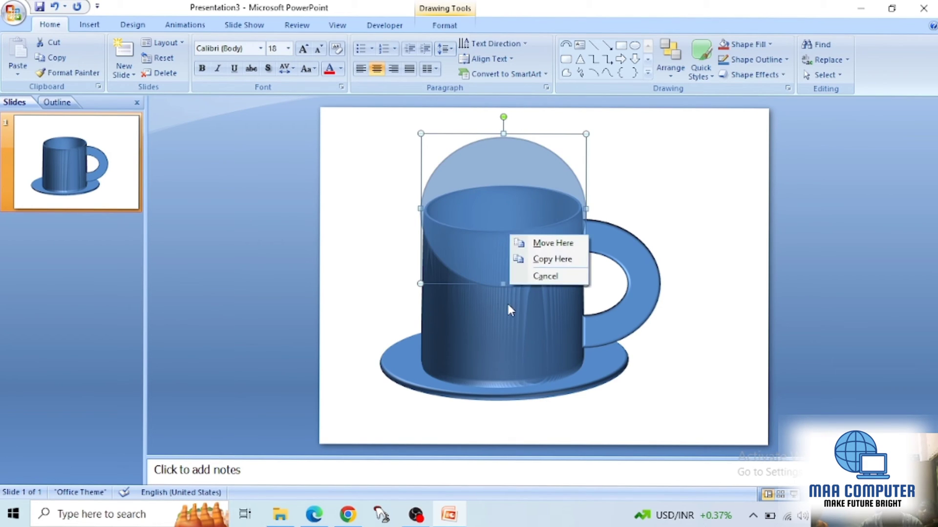
left_click(533, 277)
right_click(523, 266)
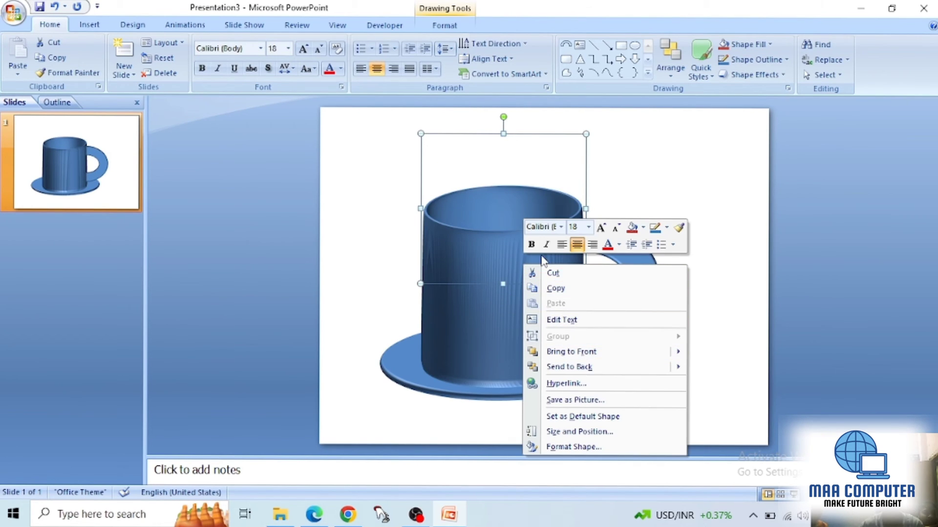
left_click(572, 447)
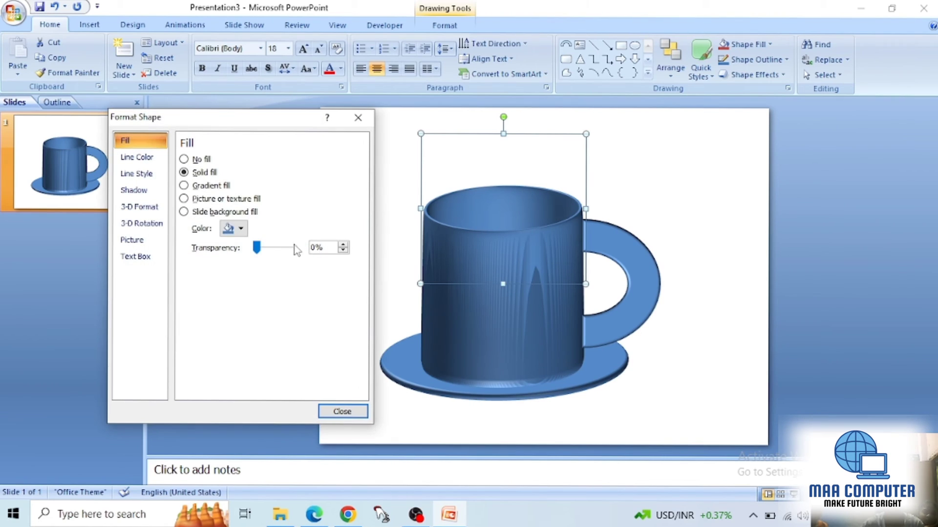
left_click(139, 206)
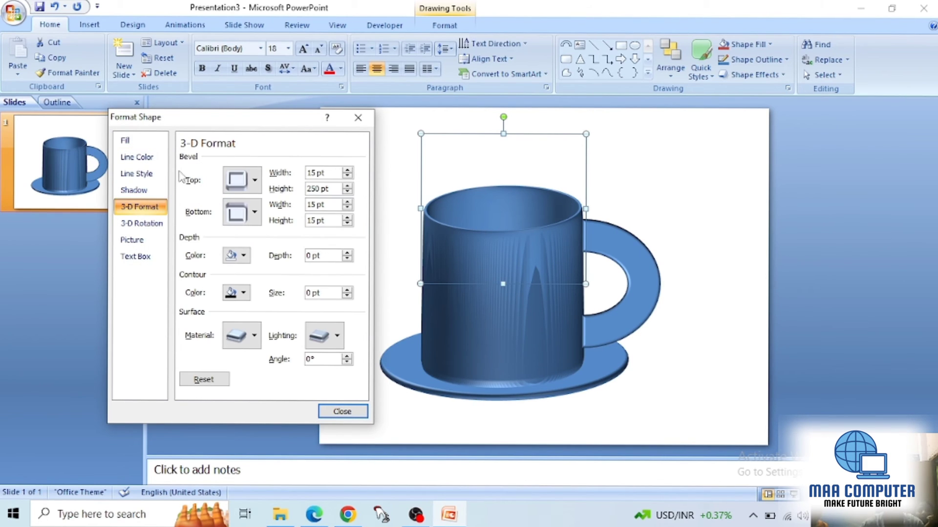
left_click(136, 156)
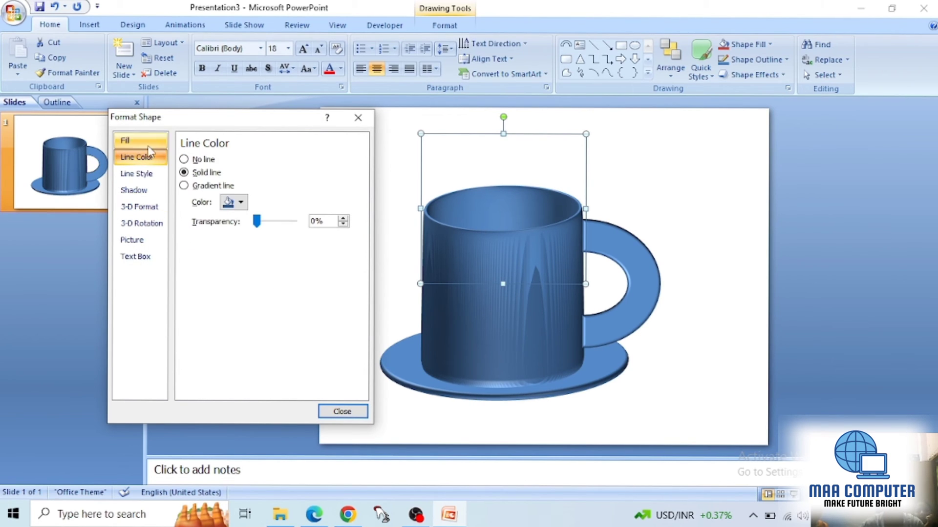
left_click(184, 186)
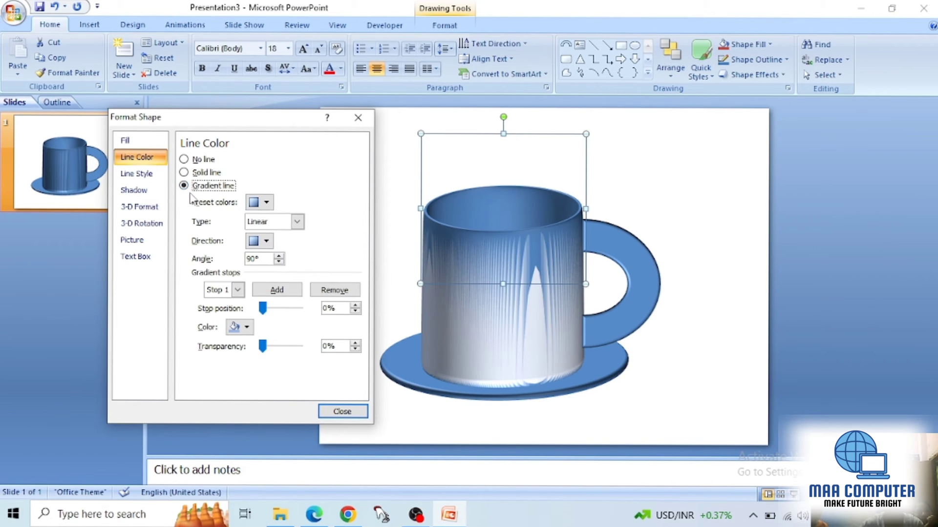
Step: Try the yellow-to-red preset on the mug body's gradient outline, and settle on the orange-and-magenta preset colors
left_click(267, 202)
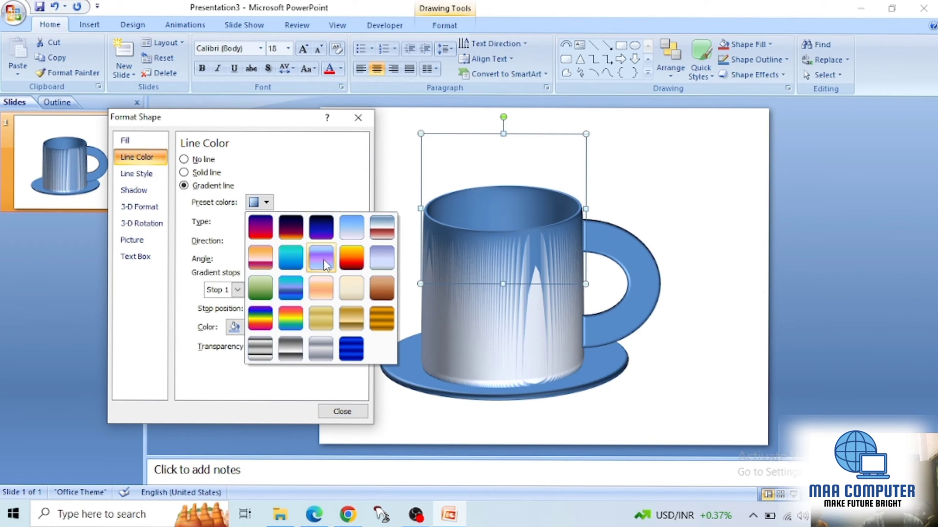
left_click(344, 257)
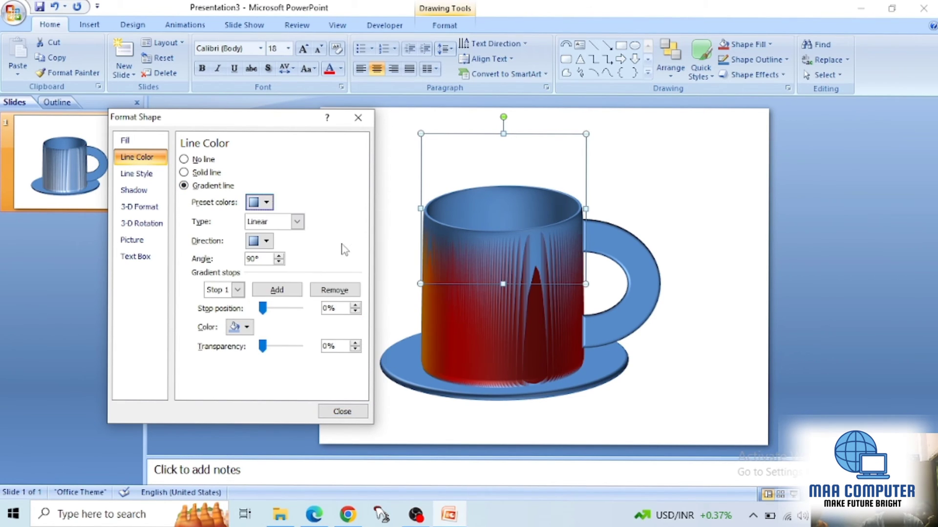
left_click(266, 202)
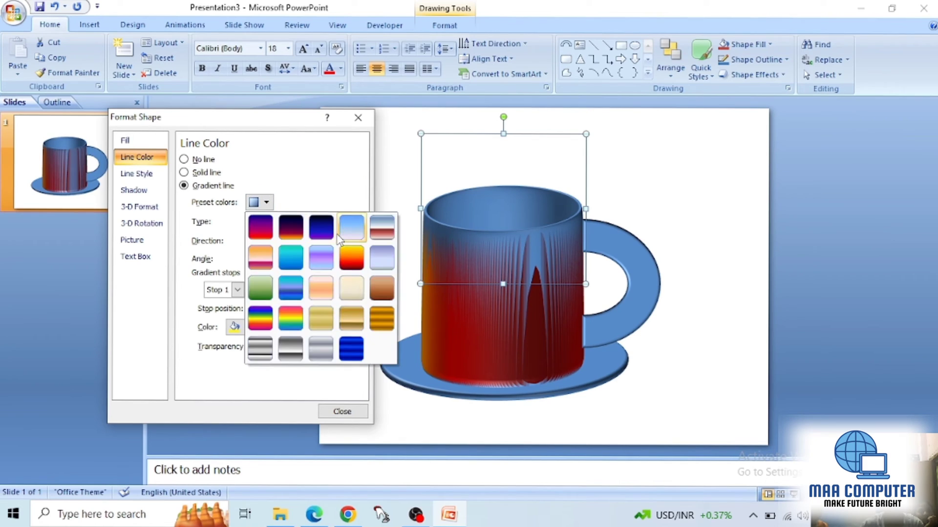
left_click(268, 202)
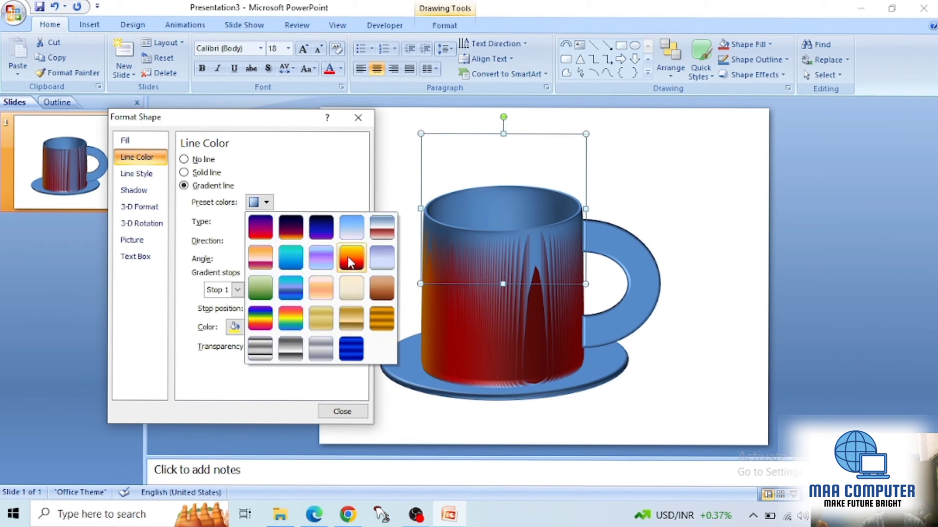
left_click(289, 315)
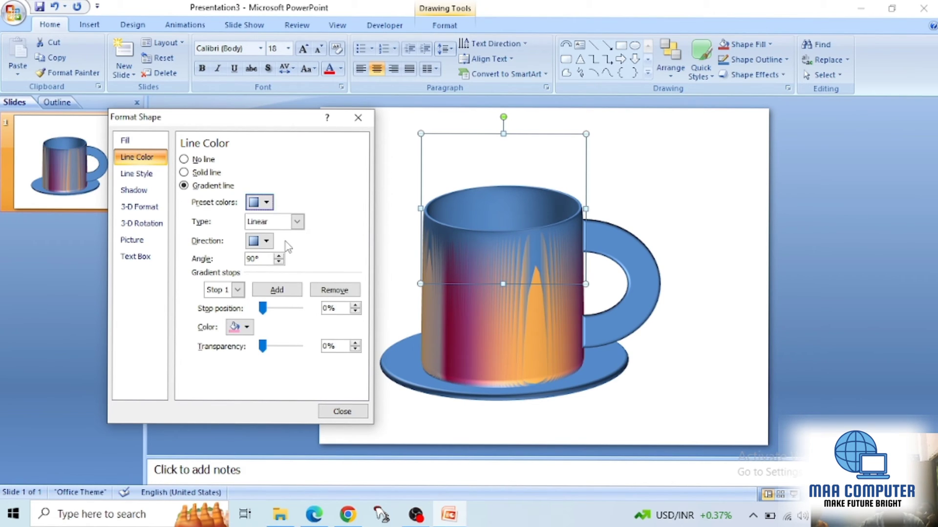
Step: Switch the saucer's outline to a gradient line
left_click(402, 361)
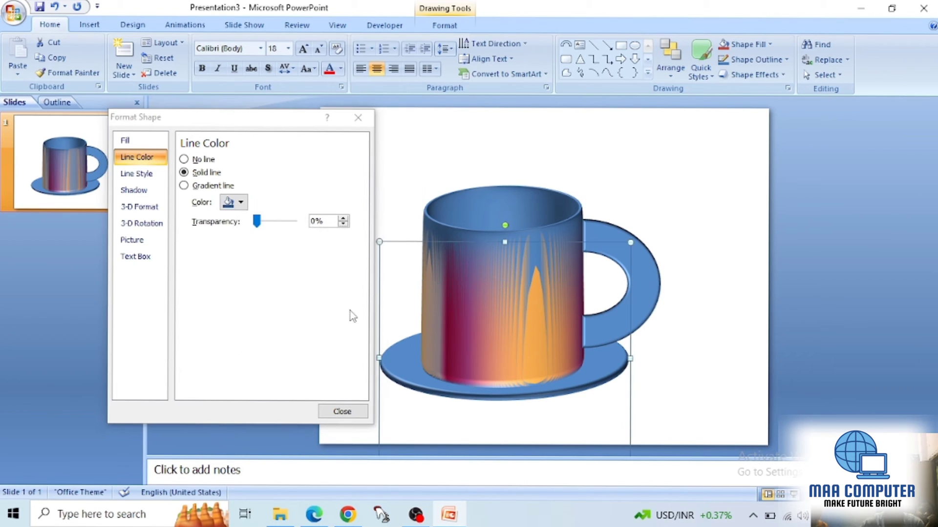
left_click(184, 186)
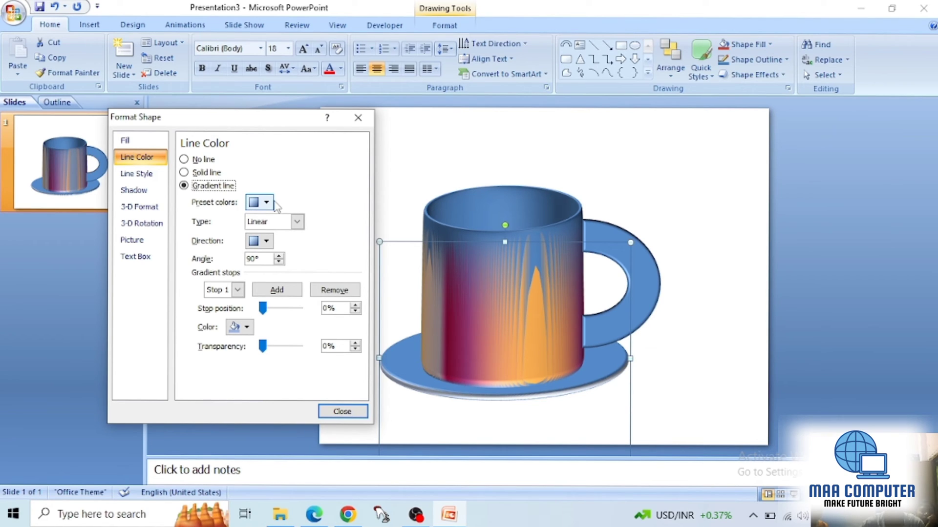
Step: Try the orange-and-magenta preset colors on the saucer's gradient outline and undo them
left_click(260, 202)
left_click(303, 259)
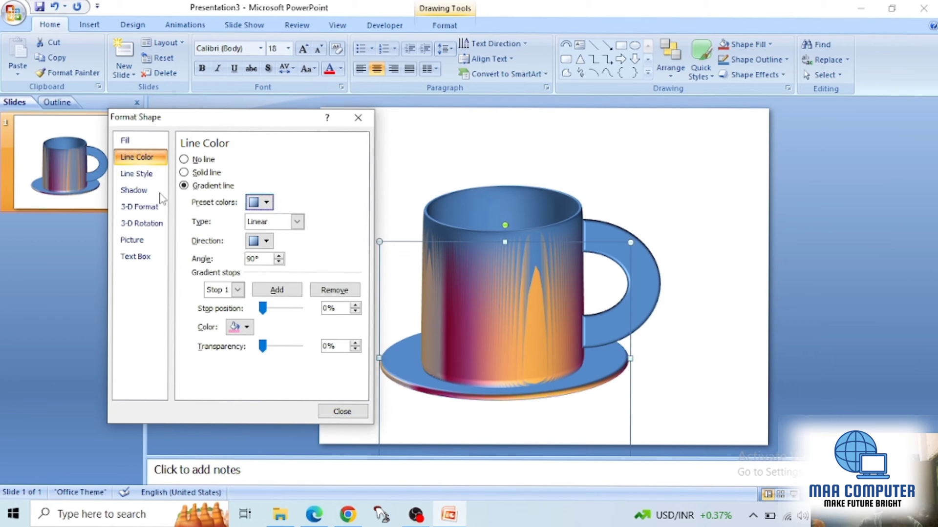
key("ctrl+z")
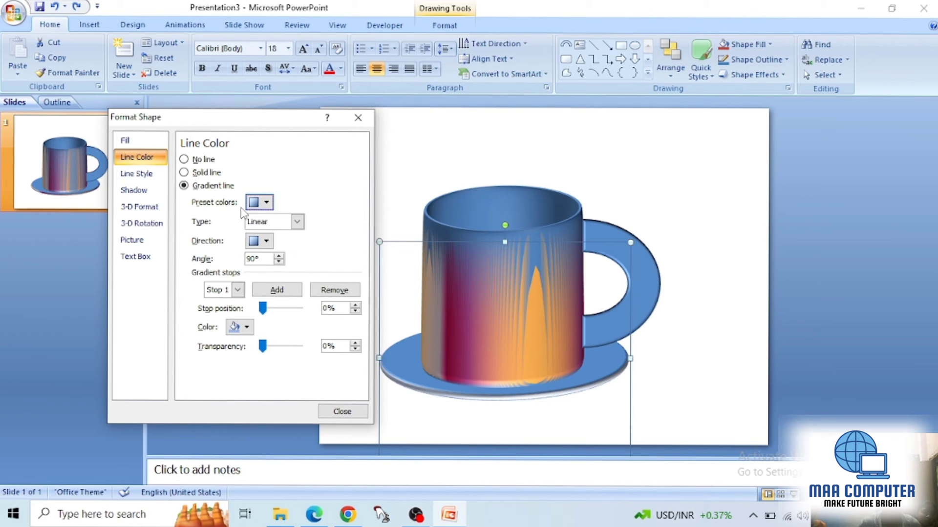
Step: Give the mug body a red 3-D depth of 12 pt
left_click(146, 206)
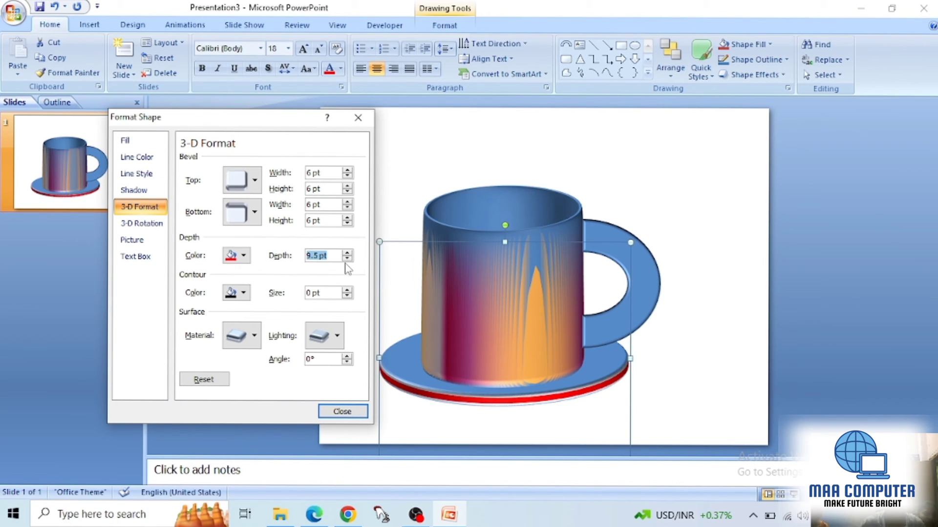
left_click(472, 228)
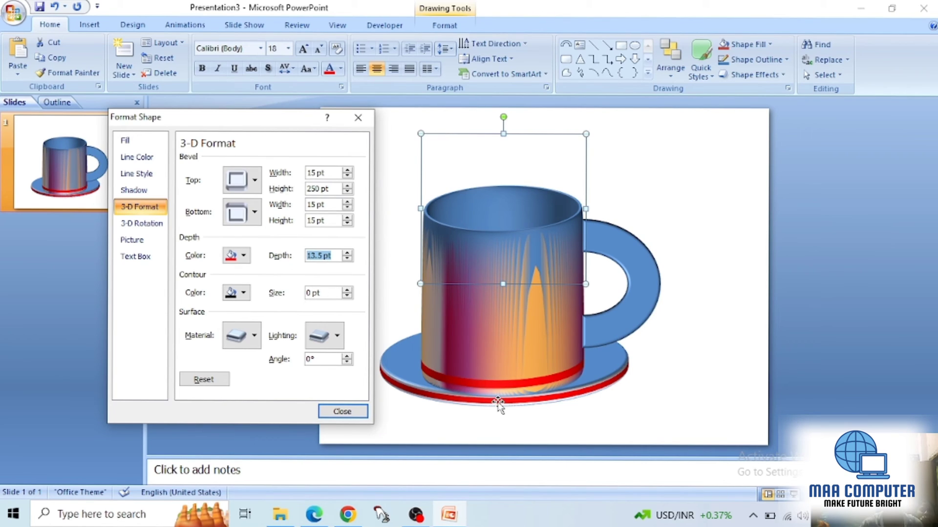
left_click(348, 258)
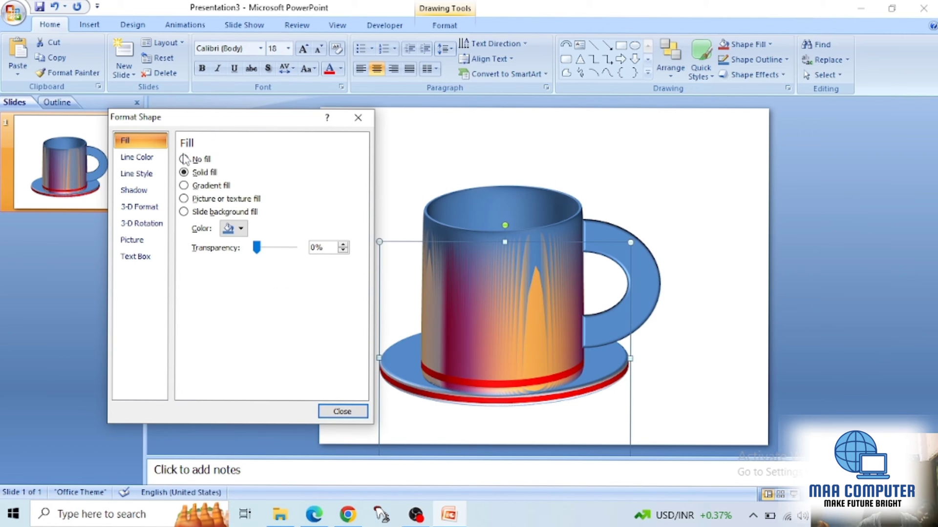
Step: Change the saucer's top bevel to the second bevel style, 6 pt wide and 6 pt high
left_click(183, 159)
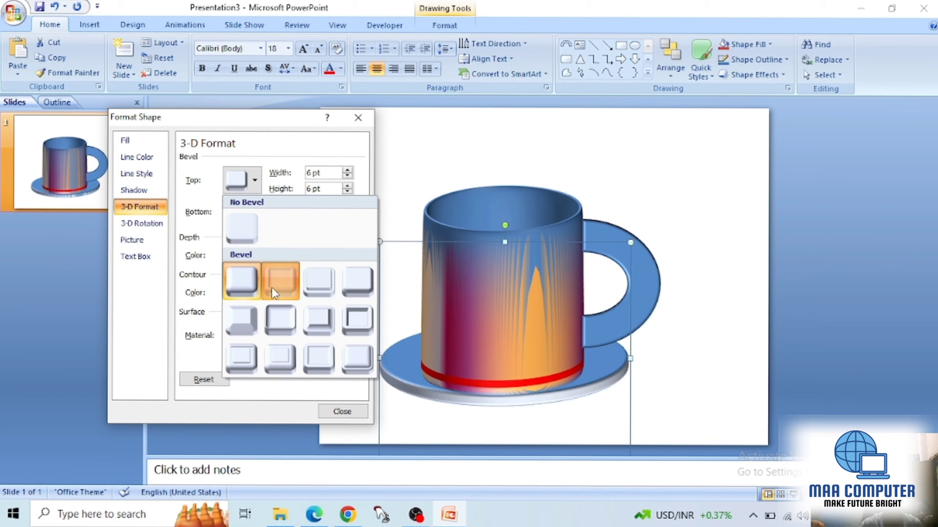
left_click(273, 292)
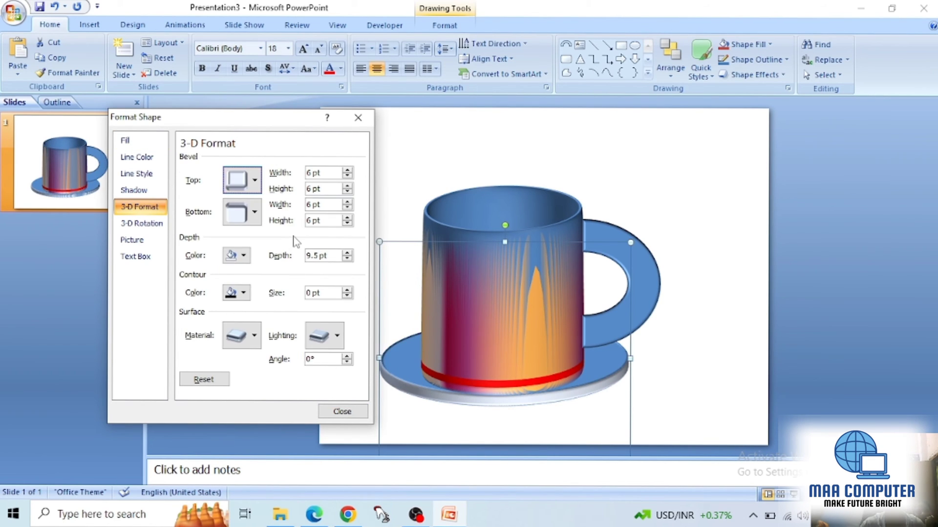
left_click(242, 180)
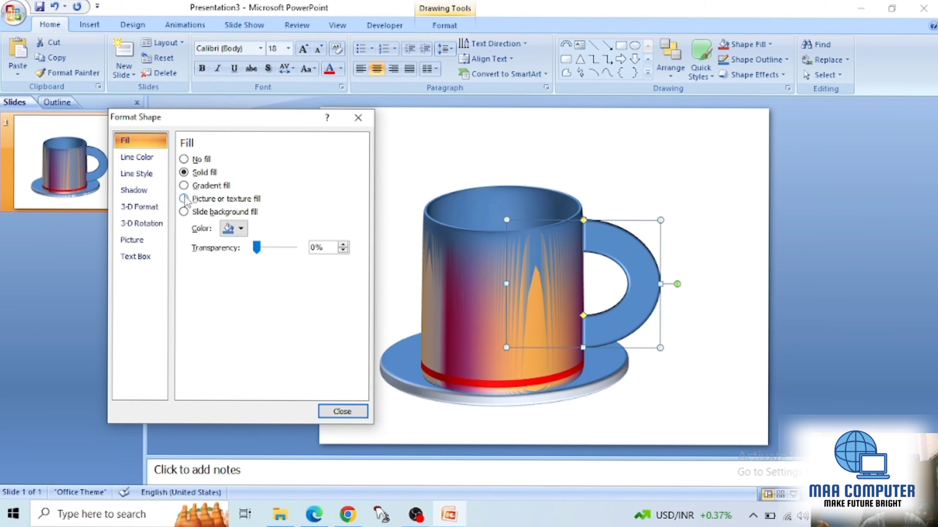
Step: Fill the mug's handle with a gradient using the orange-and-magenta preset colors
left_click(184, 186)
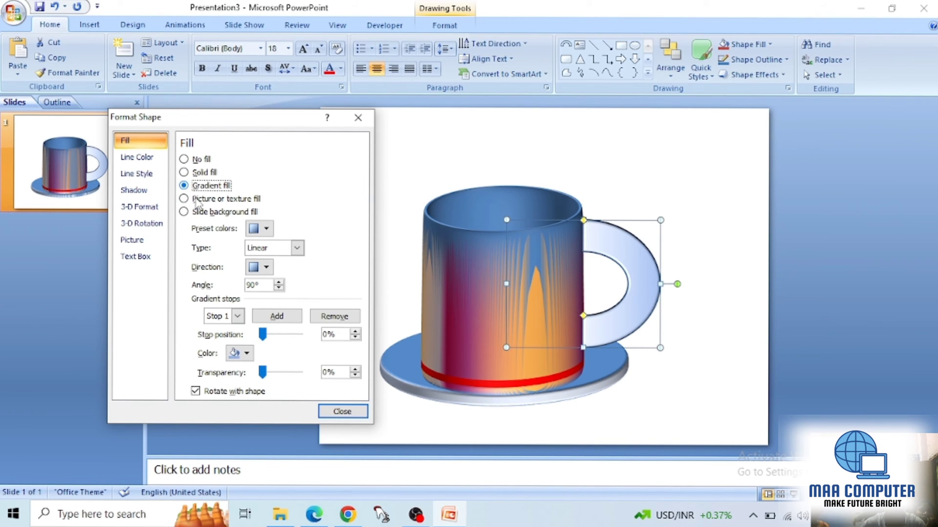
left_click(260, 228)
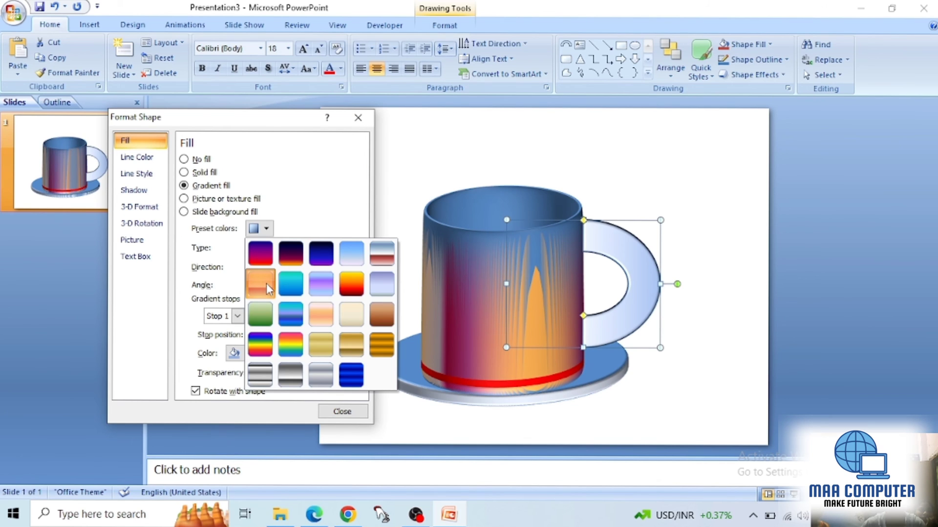
left_click(265, 284)
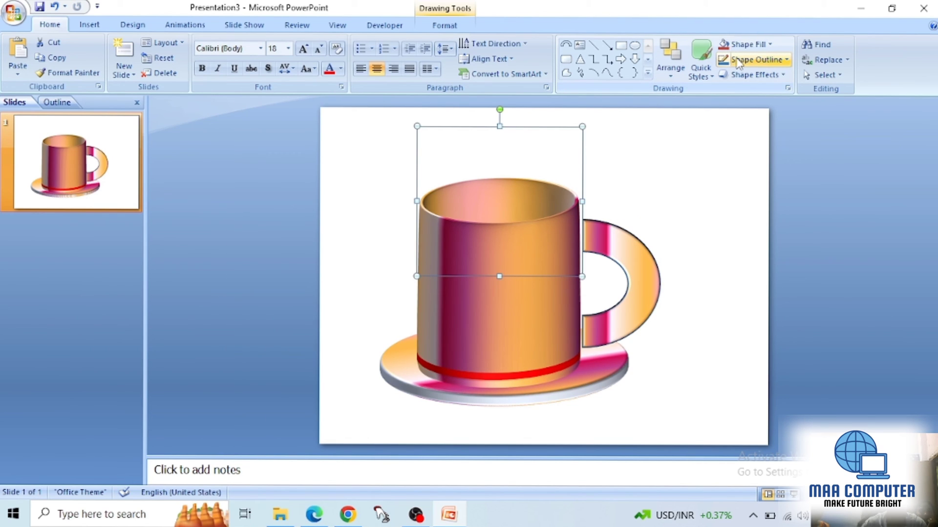
left_click(749, 78)
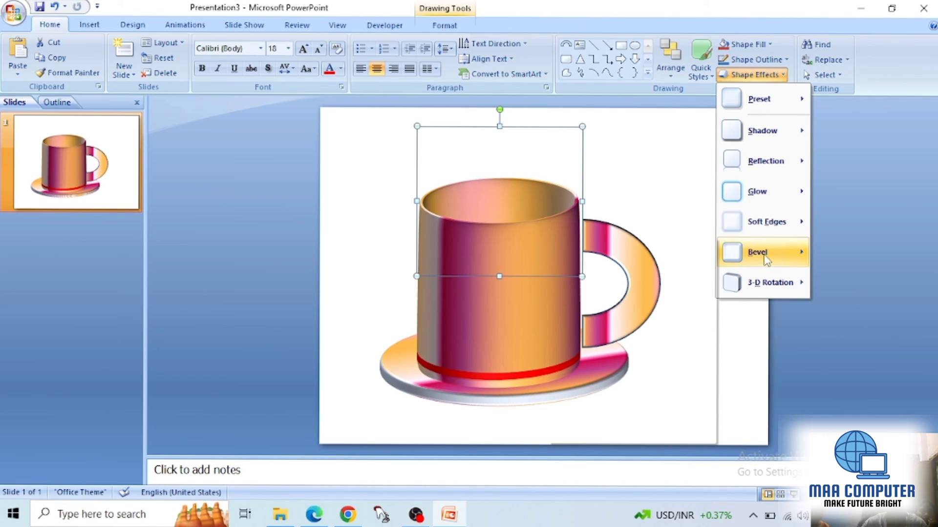
left_click(714, 328)
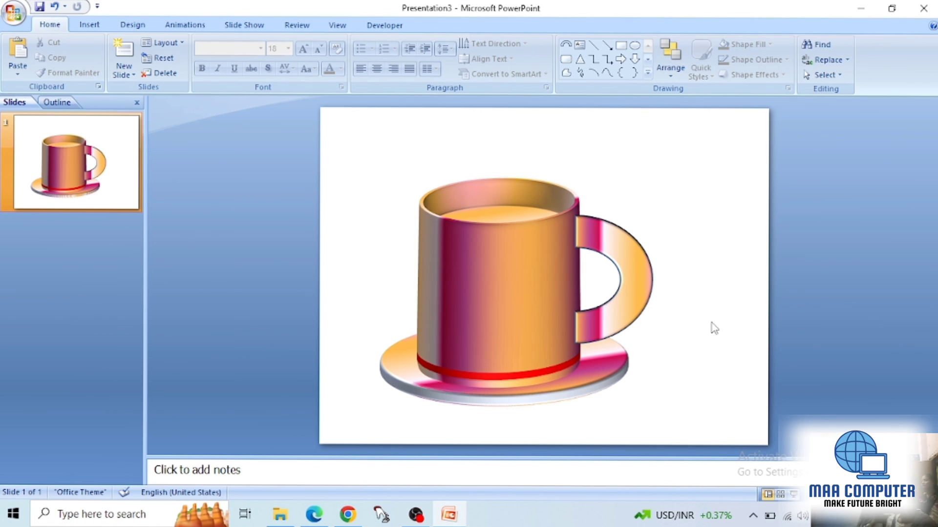